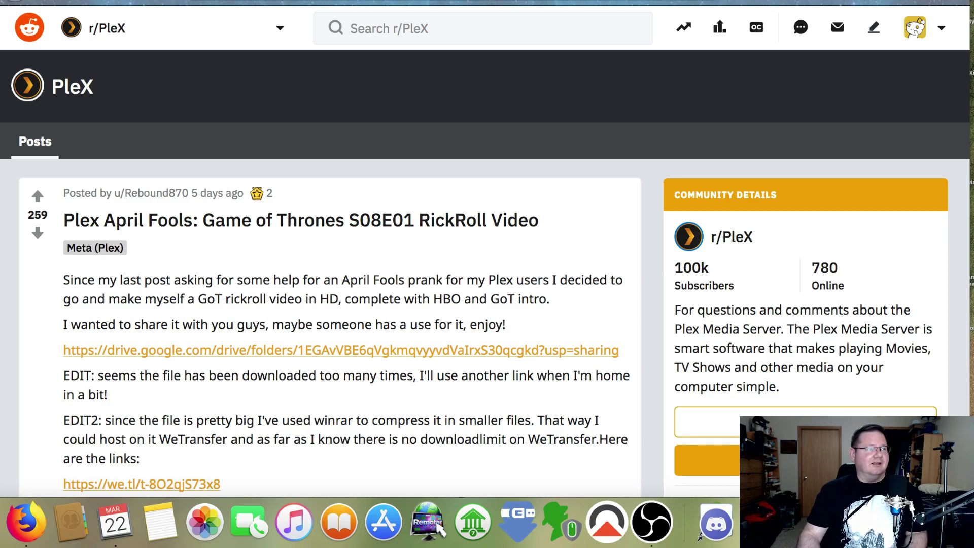
# - Minimise the browser window, switch to Automator and create a new document of type Application
pyautogui.press('super+m')
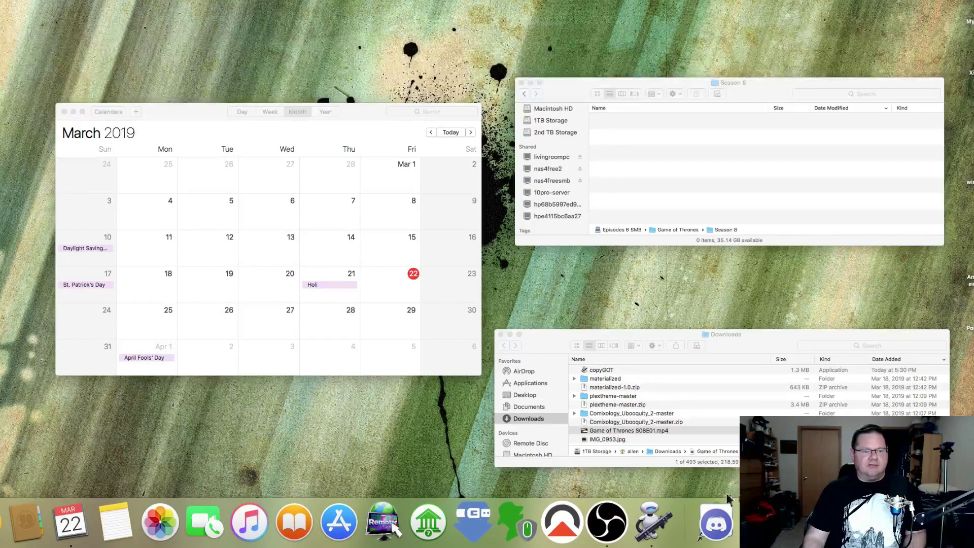
pyautogui.click(669, 526)
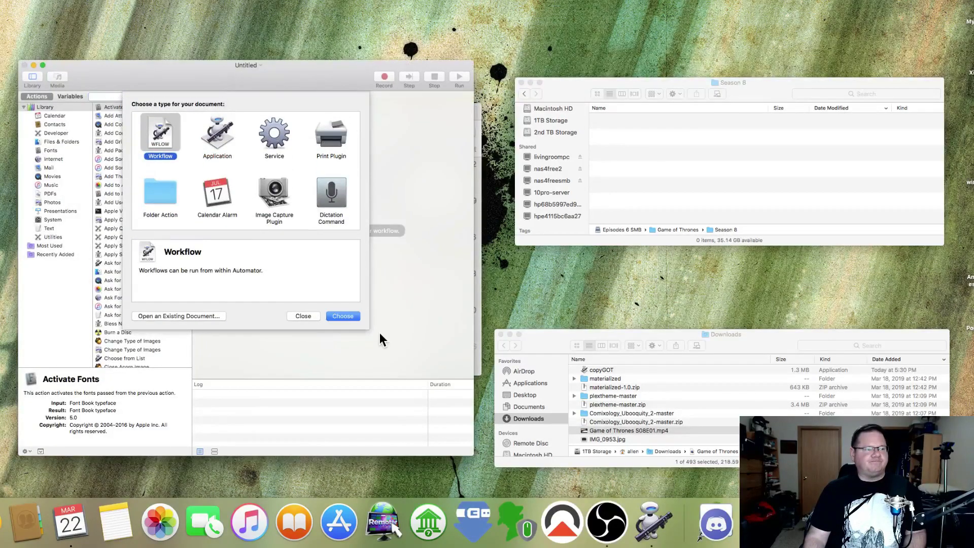
pyautogui.click(224, 130)
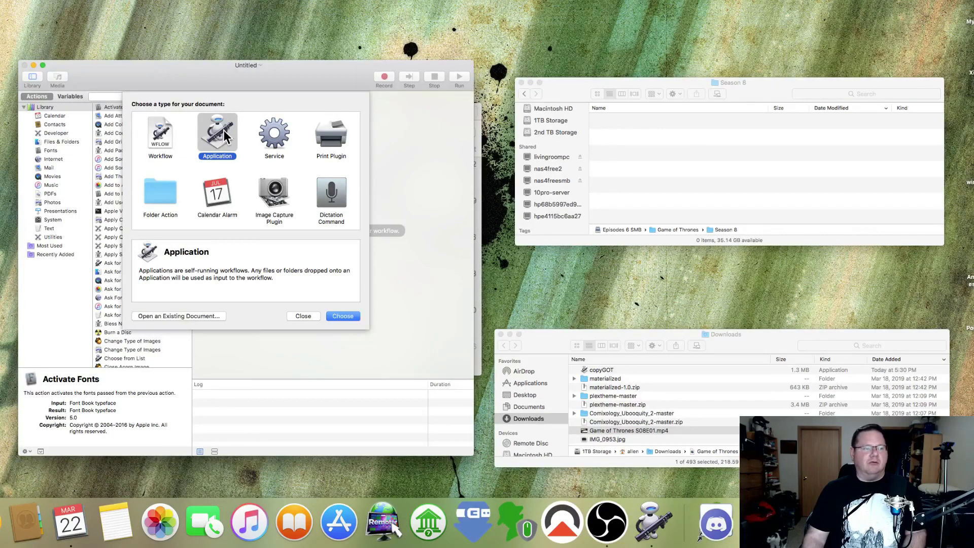
pyautogui.click(342, 316)
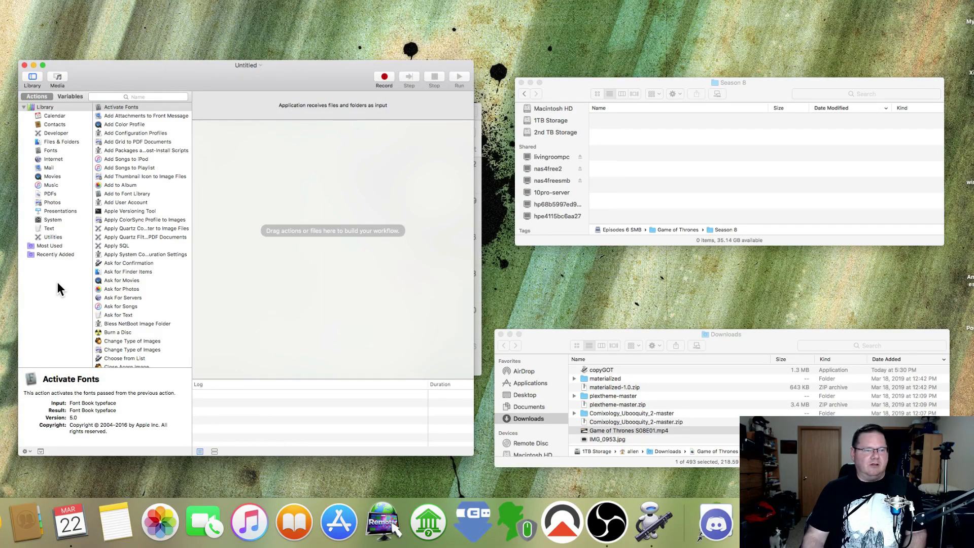
# - Add the Get Specified Finder Items action to the workflow, followed by the Copy Finder Items action
pyautogui.click(57, 141)
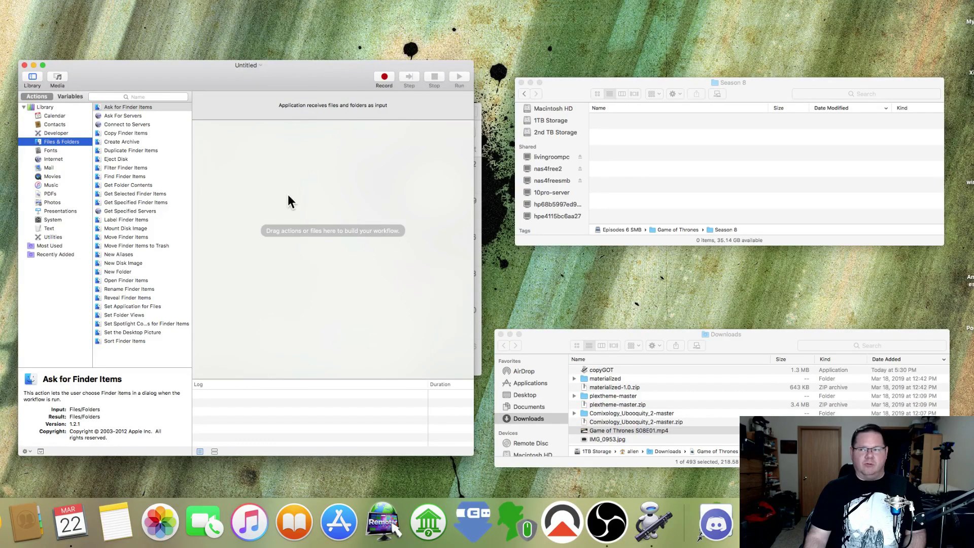
pyautogui.click(121, 203)
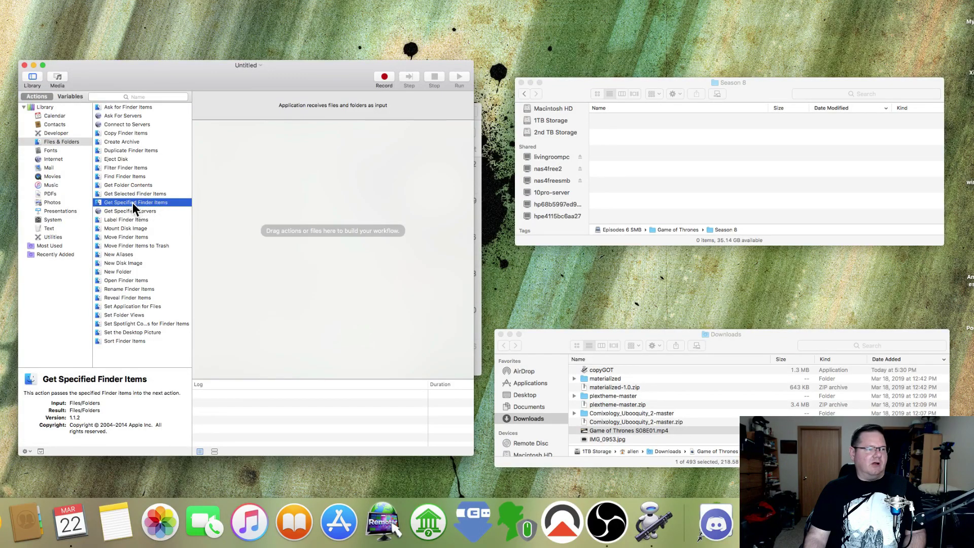
pyautogui.moveTo(133, 203); pyautogui.dragTo(300, 193)
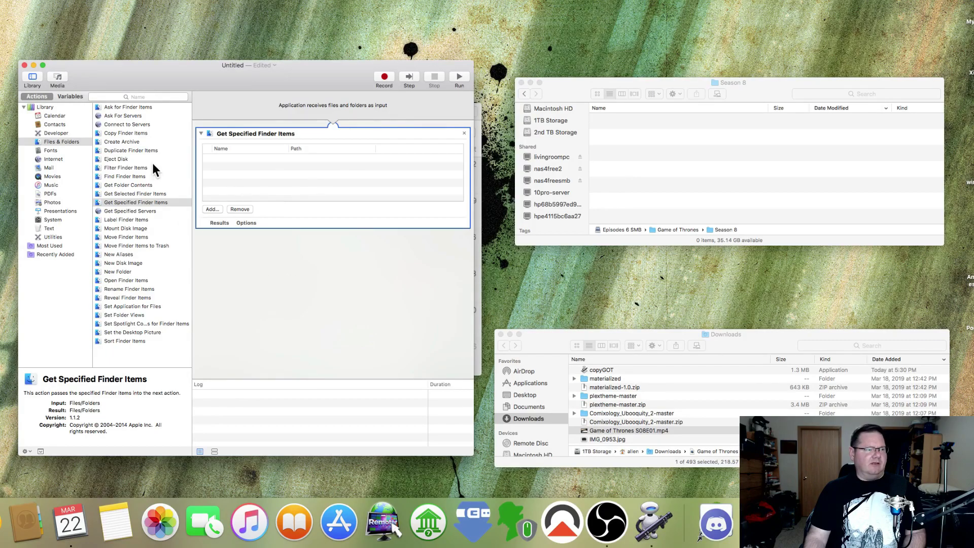
pyautogui.click(133, 134)
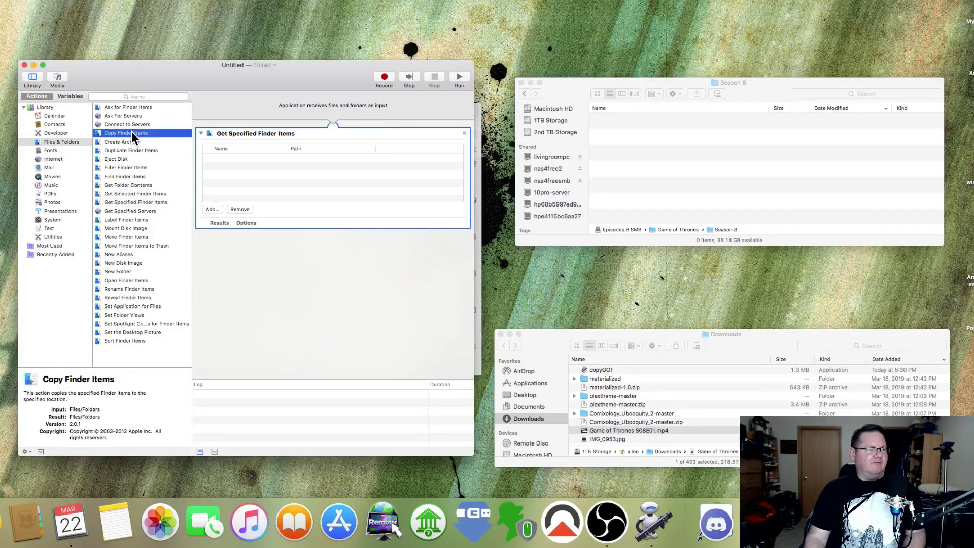
pyautogui.moveTo(112, 132); pyautogui.dragTo(327, 287)
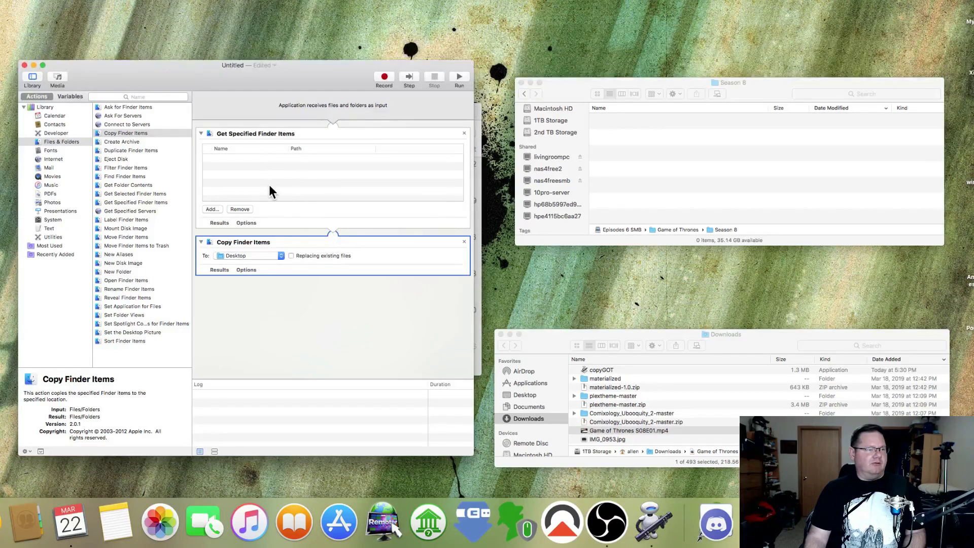
# - Add Game of Thrones S08E01.mp4 from Downloads to the Get Specified Finder Items action
pyautogui.click(212, 208)
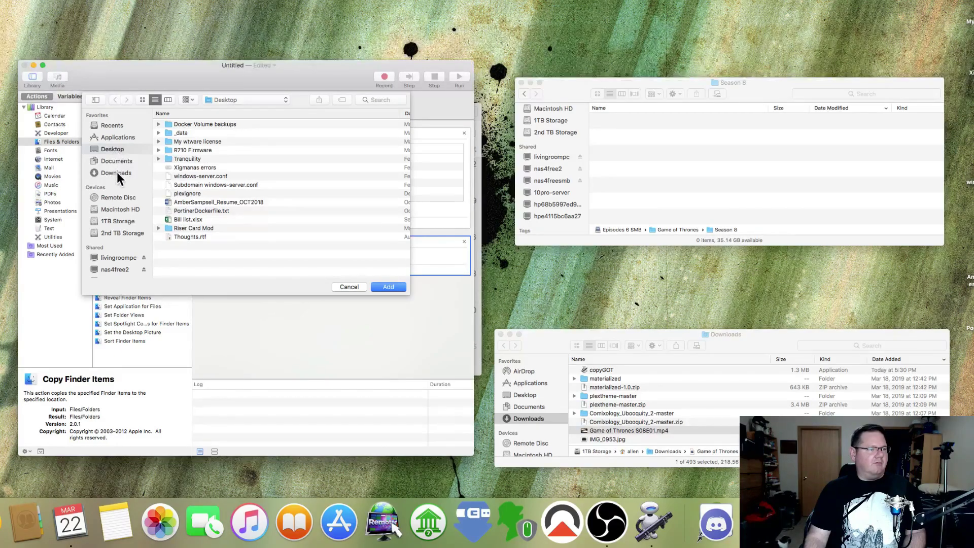
pyautogui.click(117, 171)
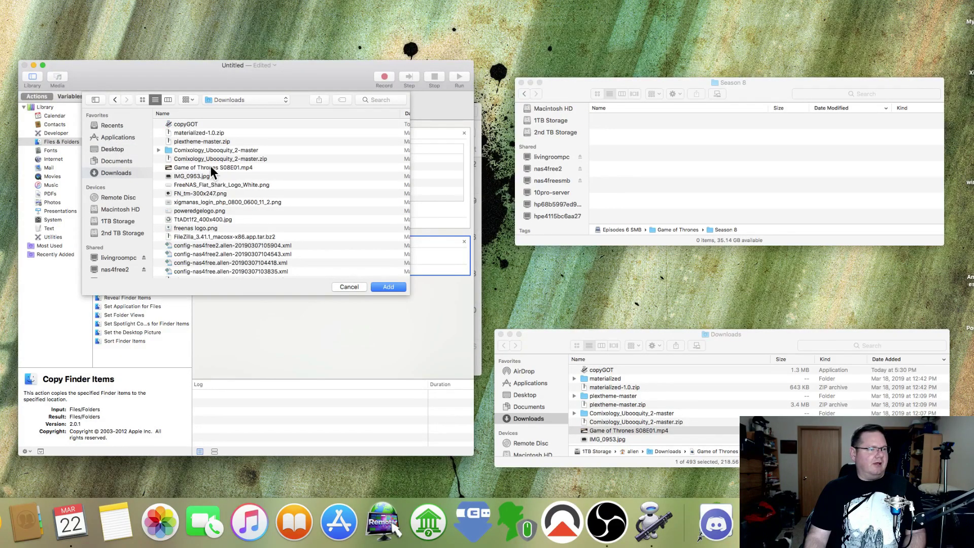
pyautogui.click(206, 166)
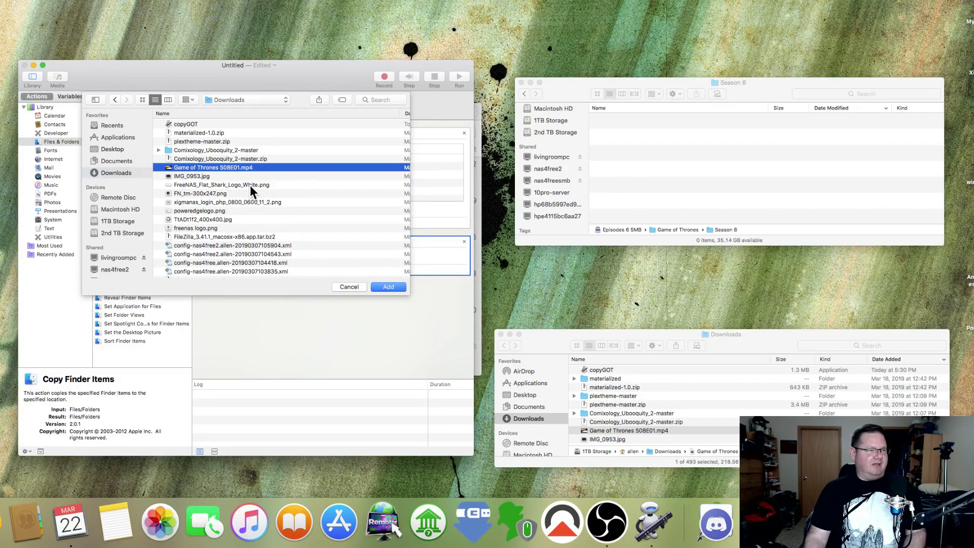
pyautogui.click(379, 287)
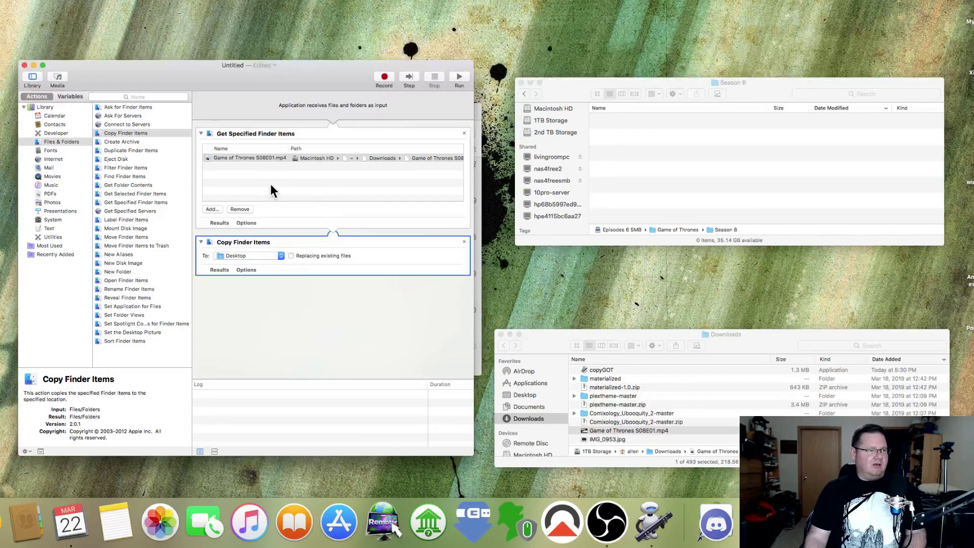
# - Set the Copy Finder Items destination to the Season 8 folder under Episodes 6 SMB, Game of Thrones on the nas4freesmb server
pyautogui.click(281, 256)
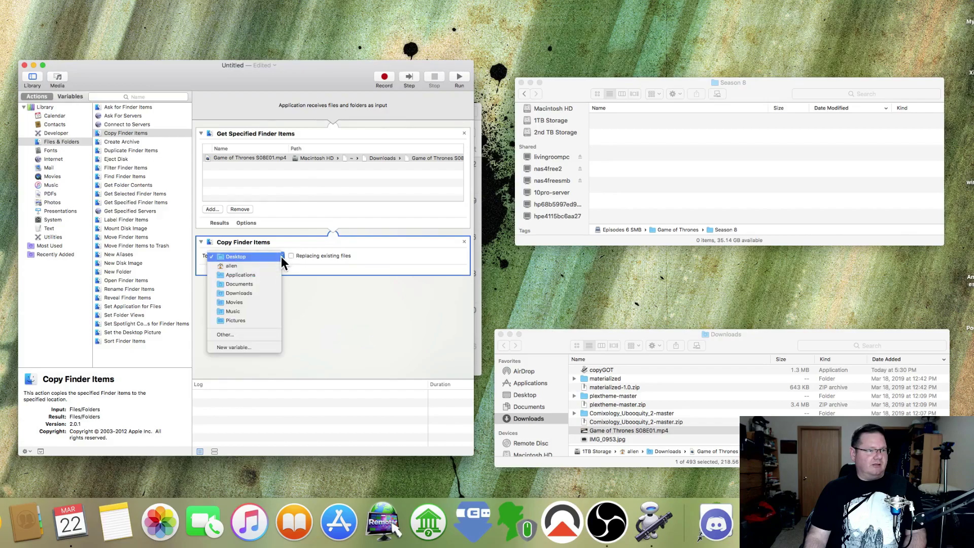
pyautogui.click(251, 335)
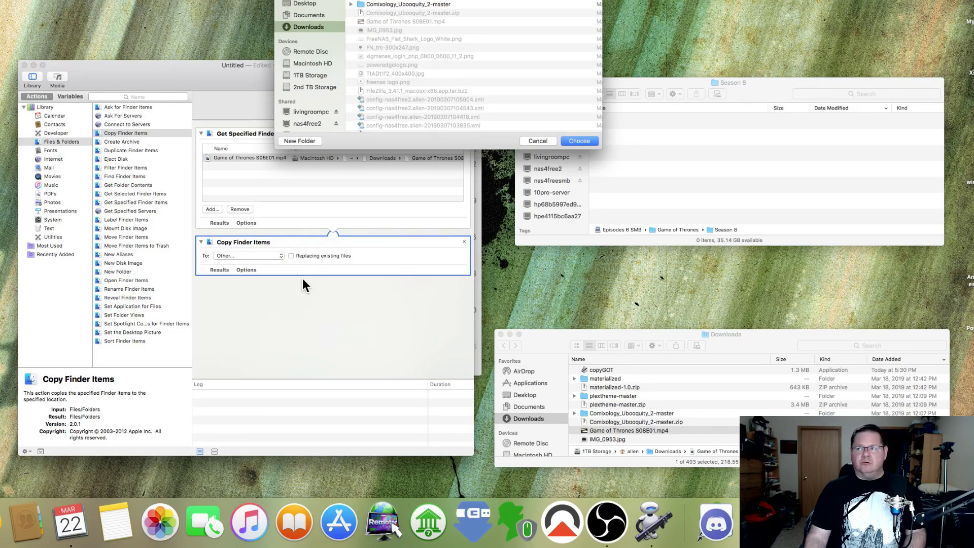
pyautogui.moveTo(489, 1); pyautogui.dragTo(440, 102)
pyautogui.scroll(-3, 275, 223)
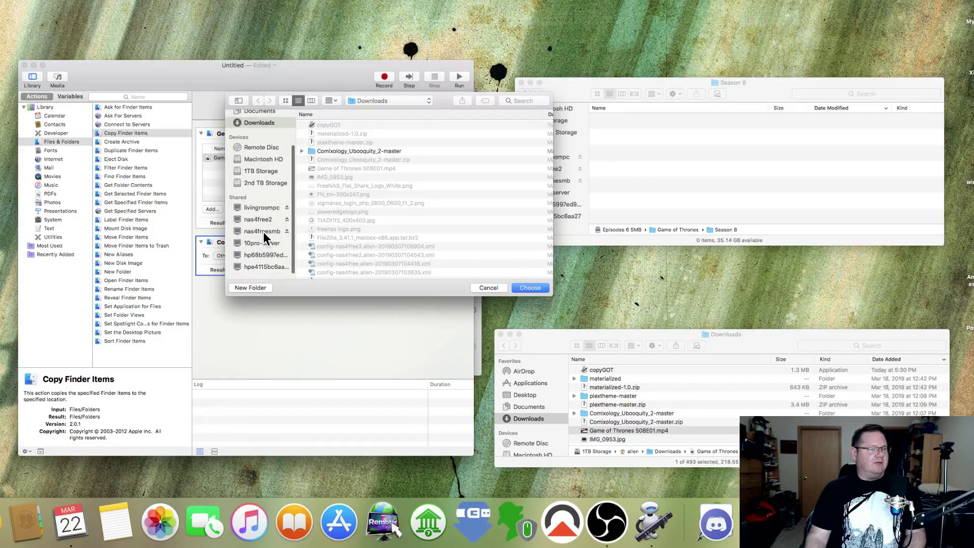
pyautogui.click(263, 232)
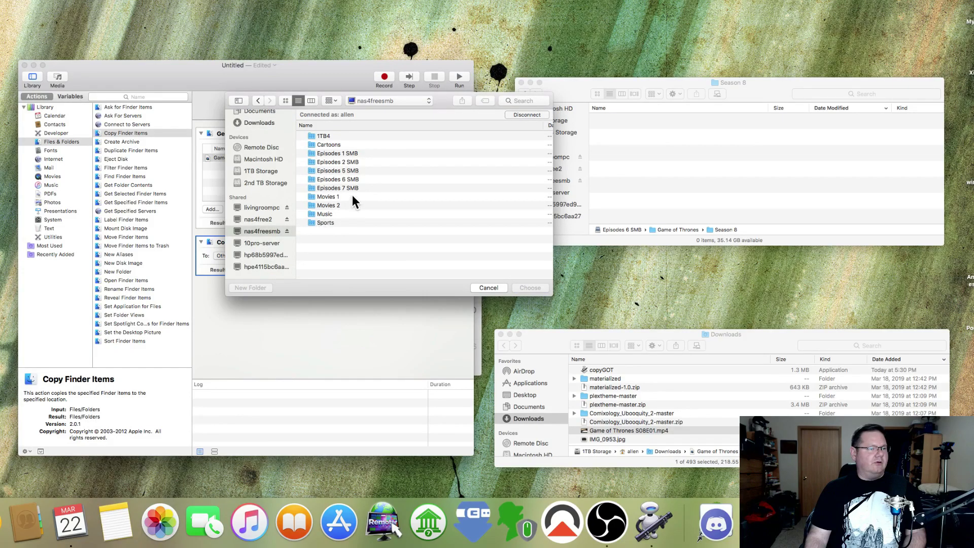
pyautogui.doubleClick(336, 178)
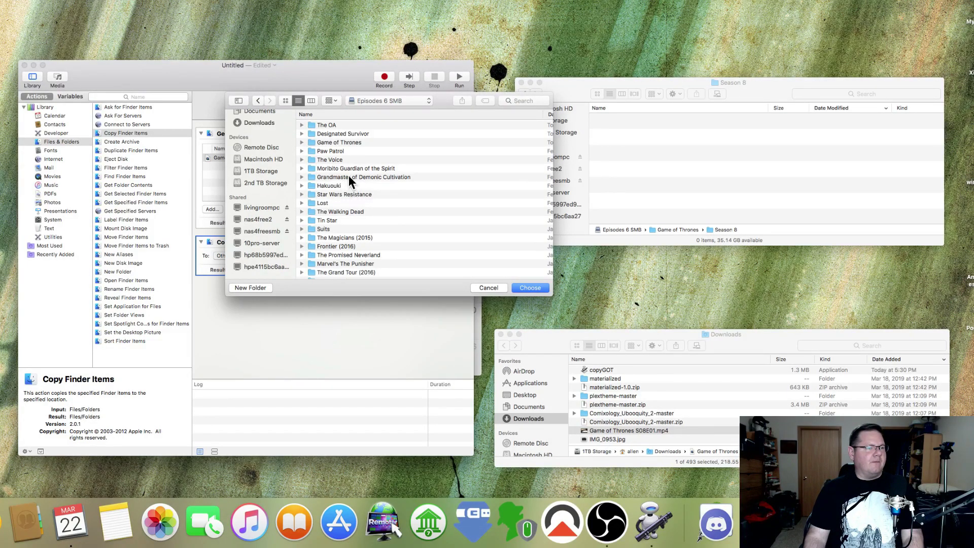
pyautogui.doubleClick(330, 142)
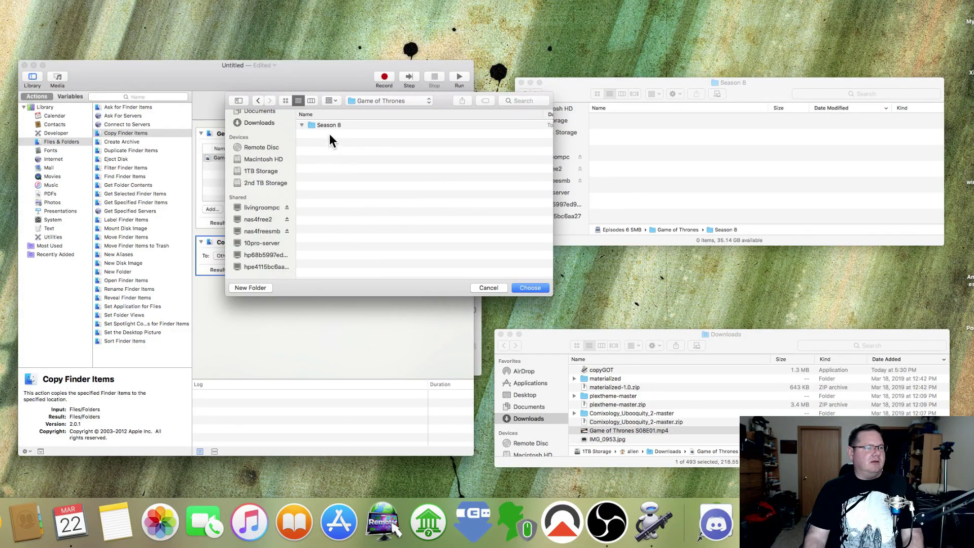
pyautogui.doubleClick(328, 125)
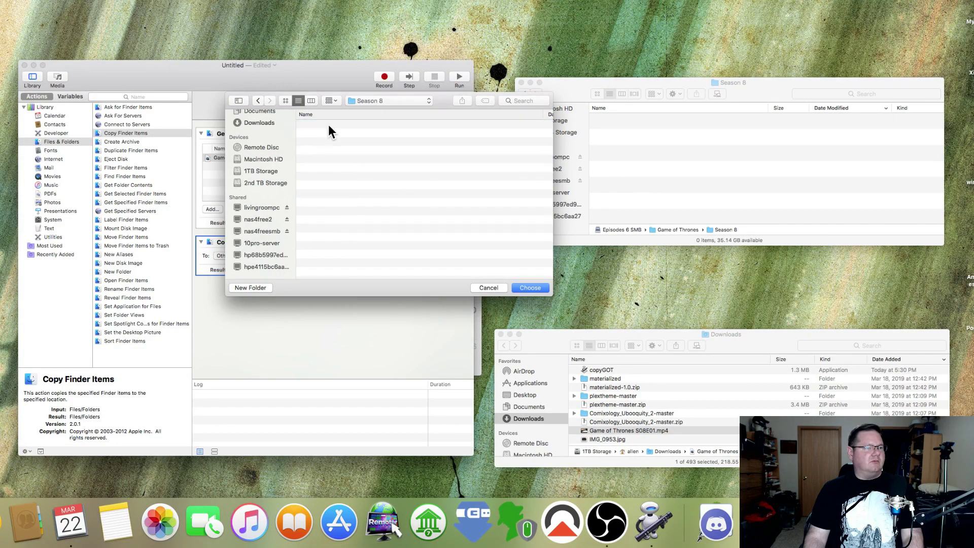
pyautogui.click(532, 288)
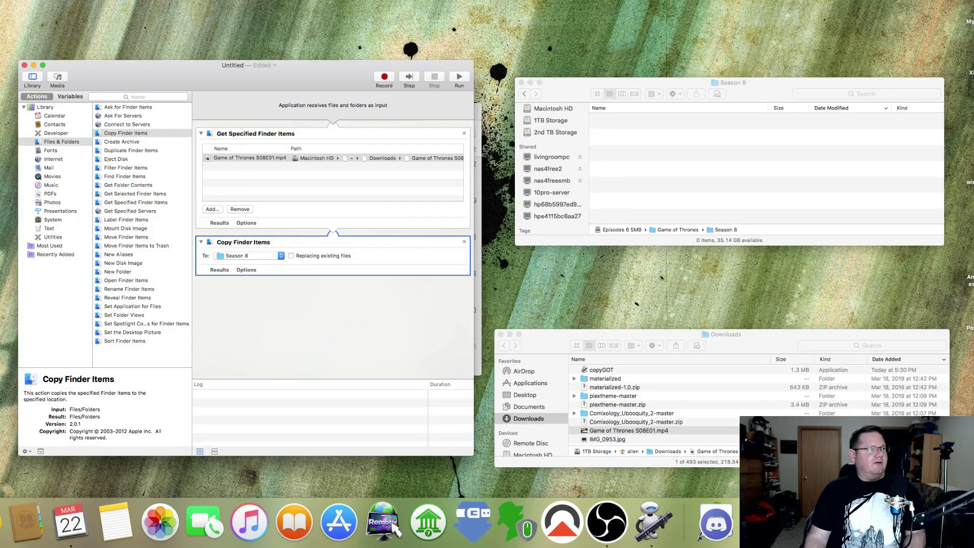
# - Save the workflow to the Desktop as an application named GOTfileCopy and minimise its window
pyautogui.press('super+s')
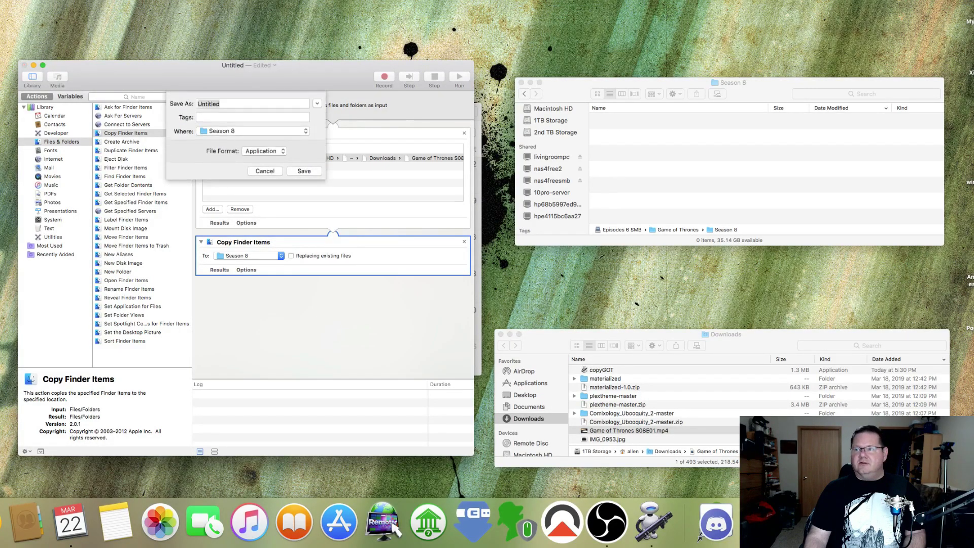
pyautogui.click(305, 132)
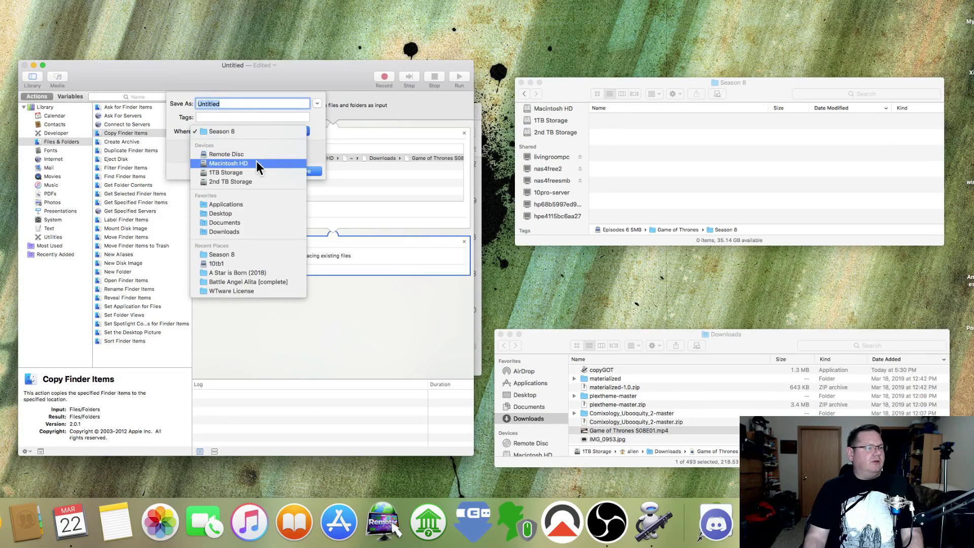
pyautogui.click(240, 214)
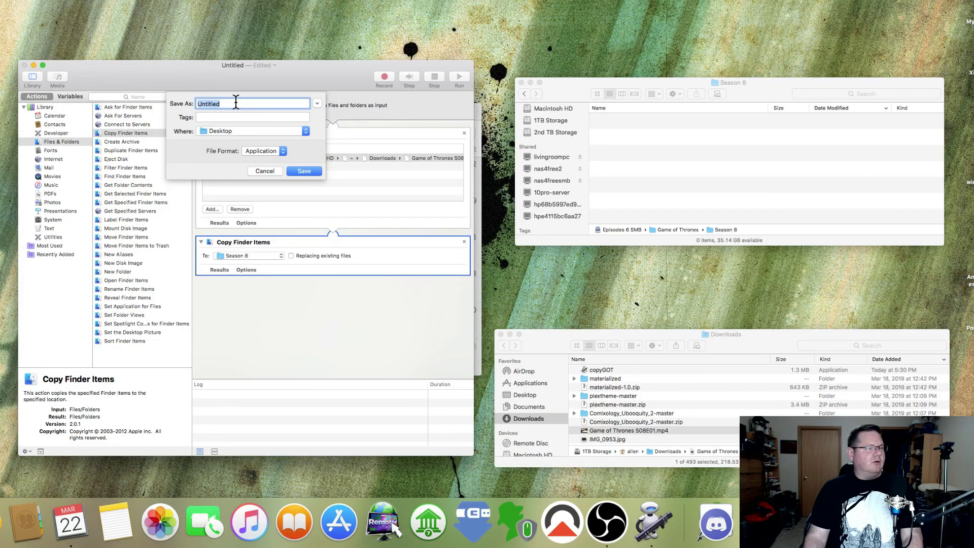
pyautogui.write('GOTfileCopy')
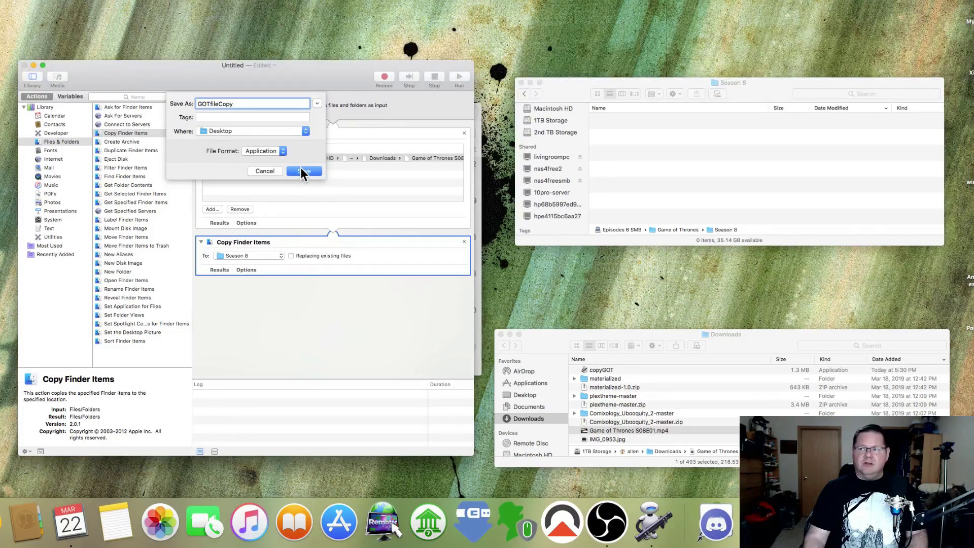
pyautogui.click(300, 170)
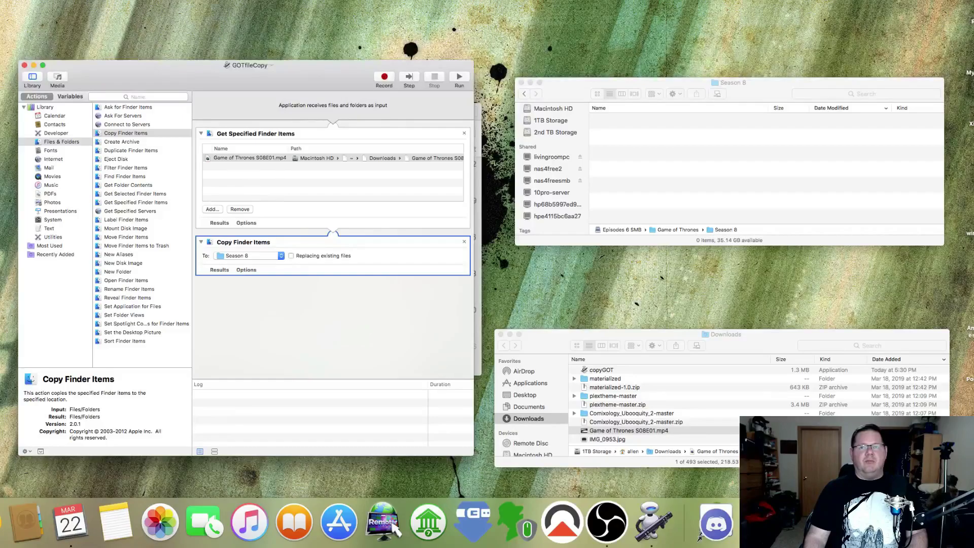
pyautogui.moveTo(594, 13); pyautogui.dragTo(526, 32)
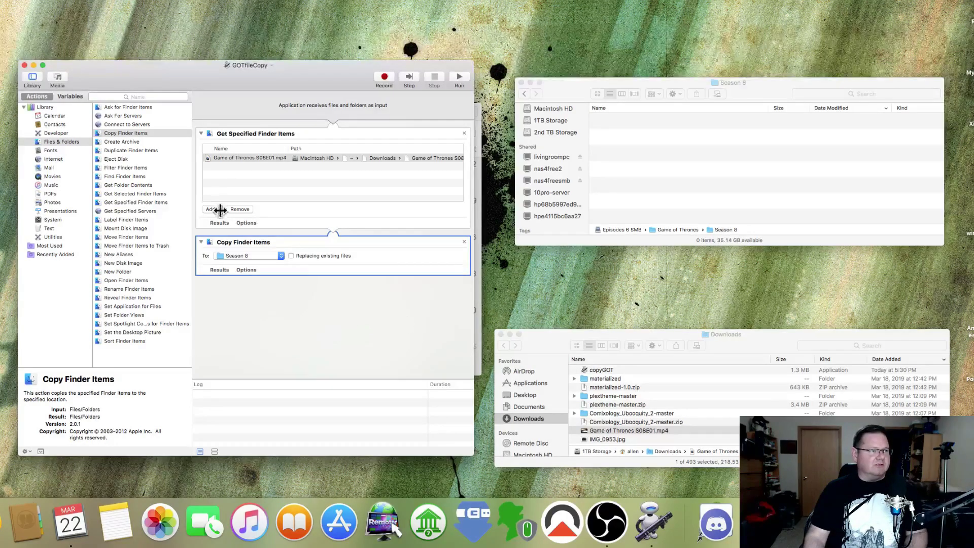
pyautogui.click(33, 65)
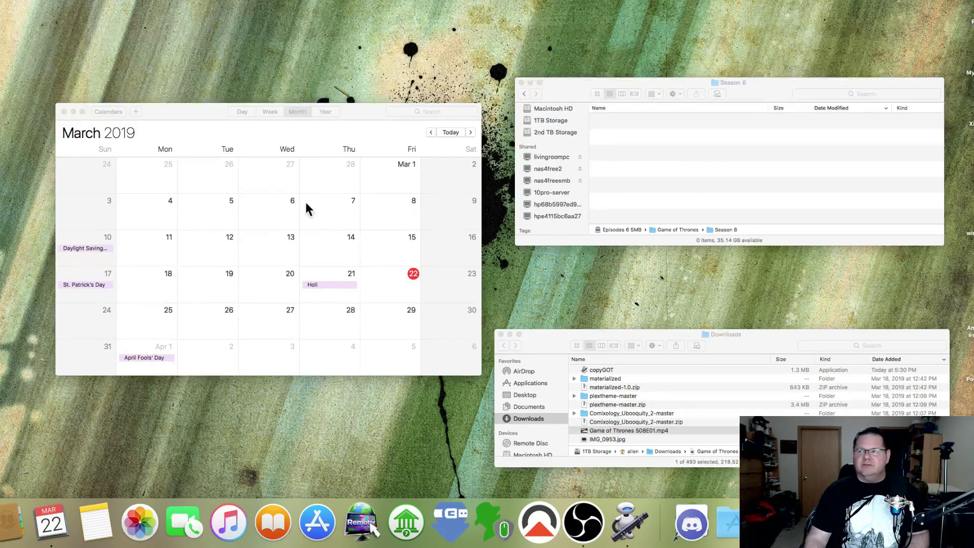
# - Switch to Calendar, create a new event on March 31, 2019 and expand its date and time details
pyautogui.rightClick(93, 357)
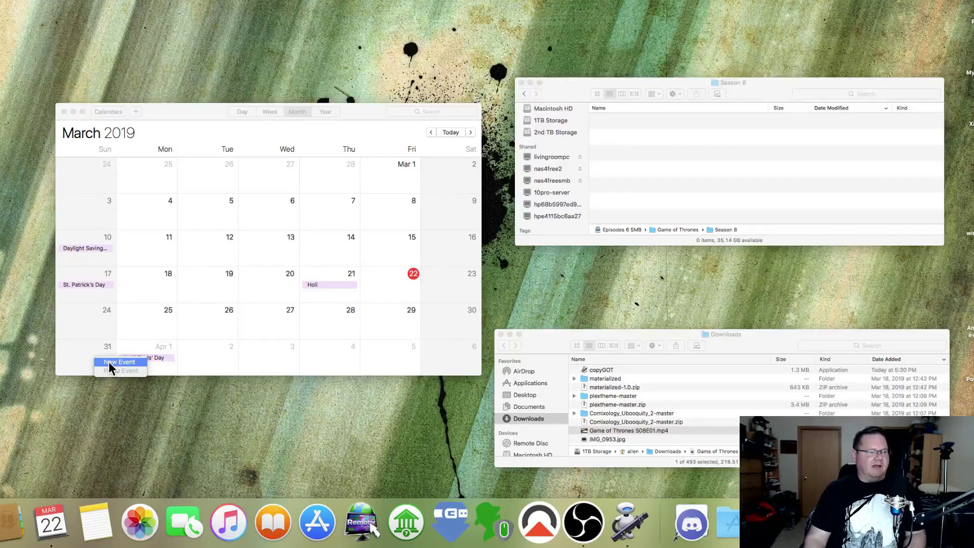
pyautogui.click(109, 361)
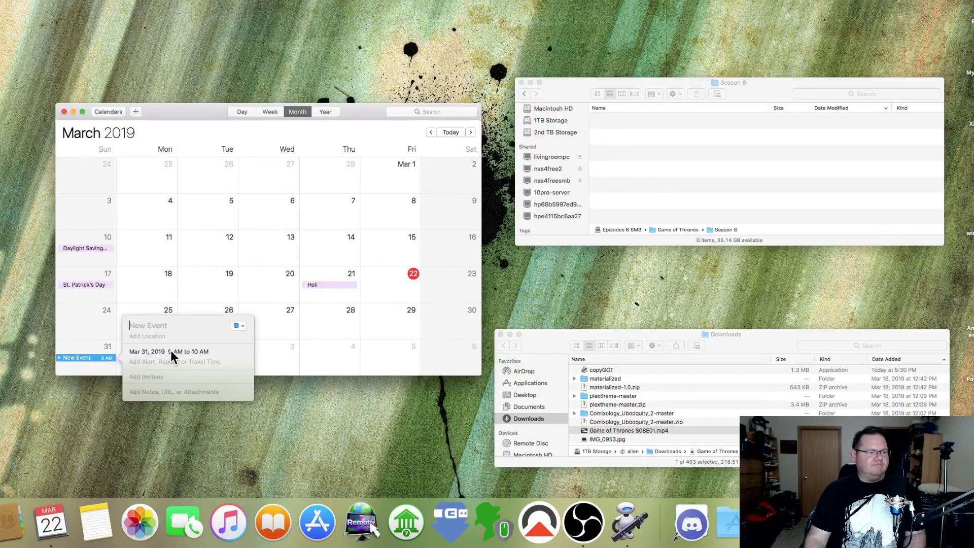
pyautogui.click(181, 351)
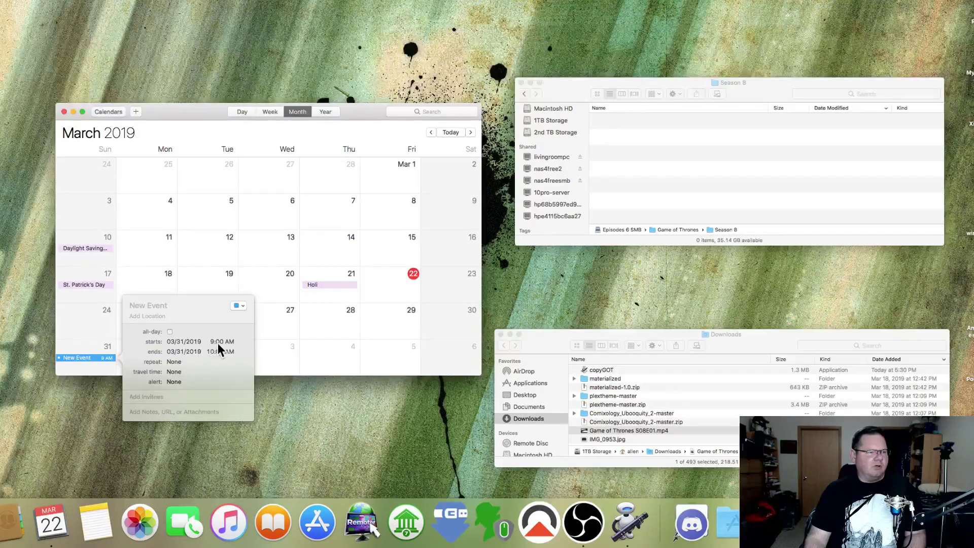
# - Set the new March 31 event's start time to 11:55 PM
pyautogui.click(230, 342)
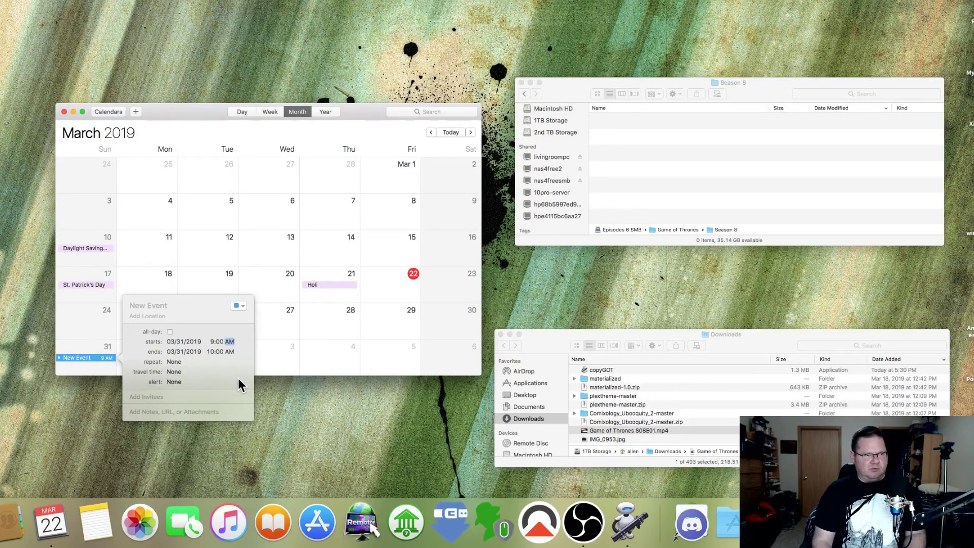
pyautogui.hotkey('shift', 'Tab')
pyautogui.hotkey('shift', 'Tab')
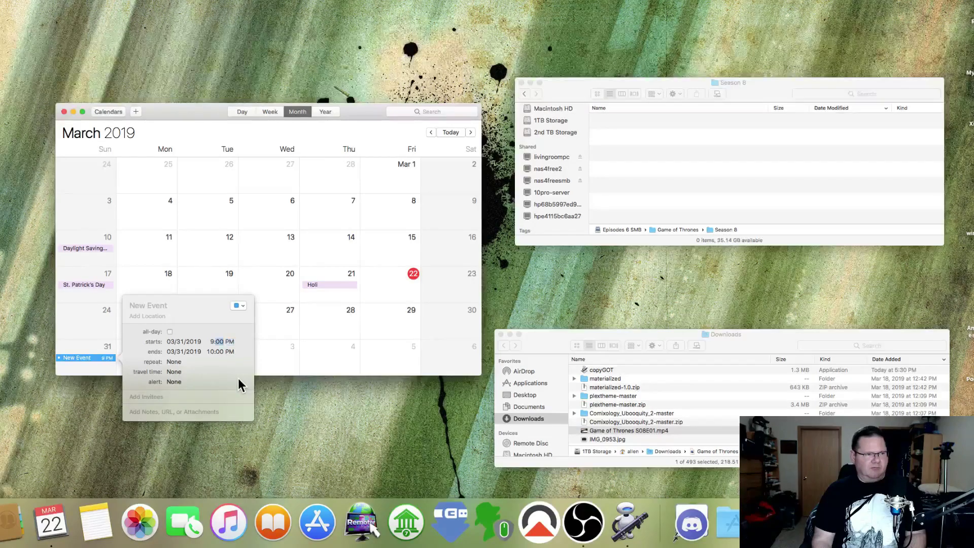
pyautogui.write('11')
pyautogui.press('Tab')
pyautogui.press('Down')
pyautogui.press('Up')
pyautogui.press('Up')
pyautogui.press('Up')
pyautogui.press('Up')
pyautogui.press('Up')
pyautogui.press('Up')
pyautogui.press('Up')
pyautogui.press('Up')
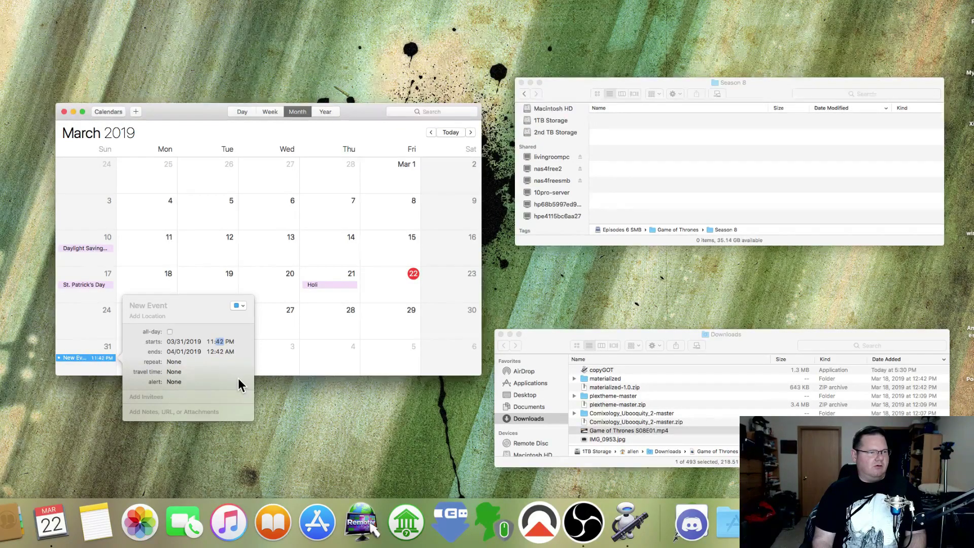
pyautogui.press('Up')
pyautogui.press('Up')
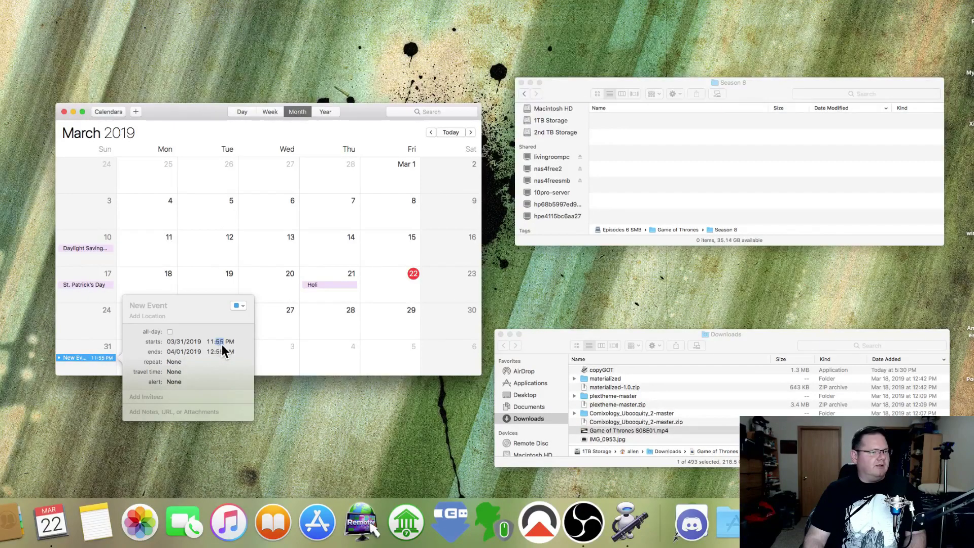
# - Give the March 31 event a custom alert of the Open file type
pyautogui.click(188, 383)
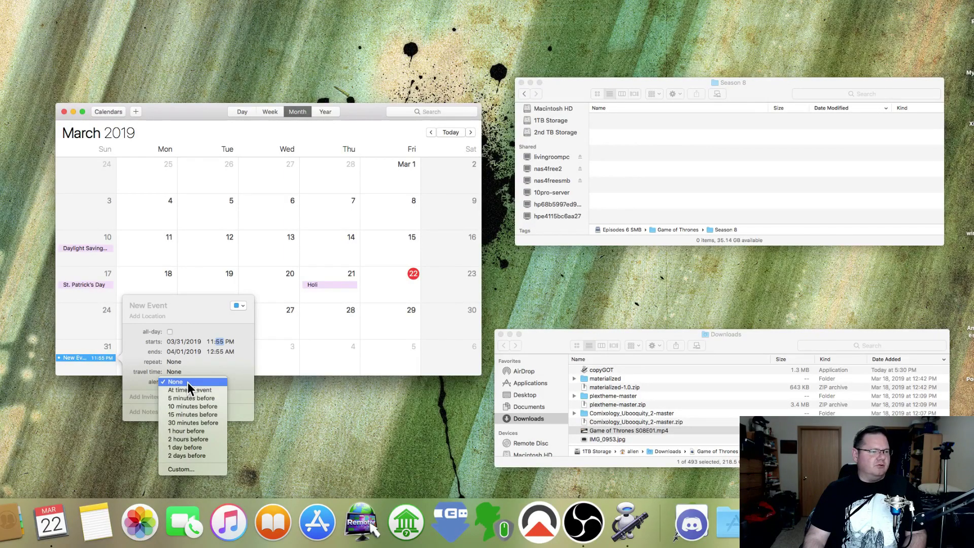
pyautogui.click(197, 469)
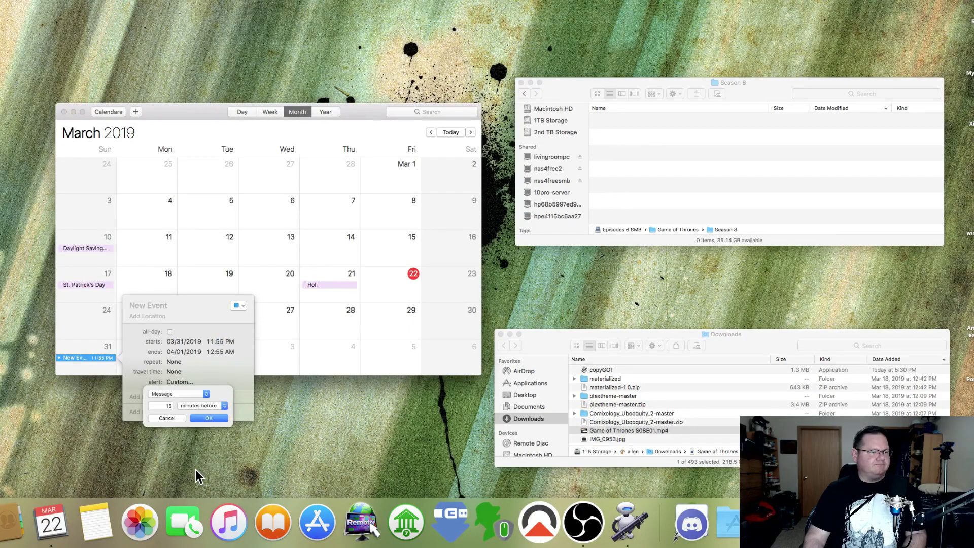
pyautogui.click(208, 394)
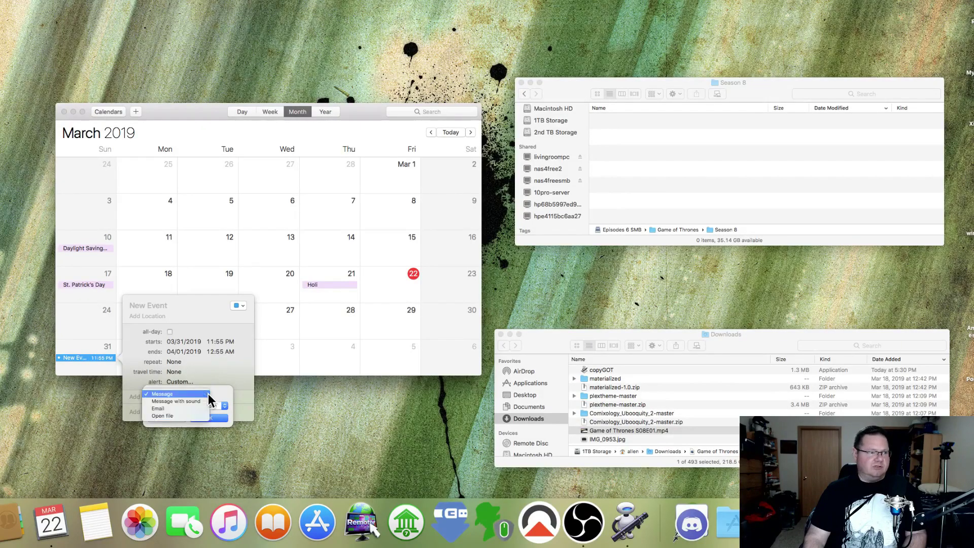
pyautogui.click(179, 417)
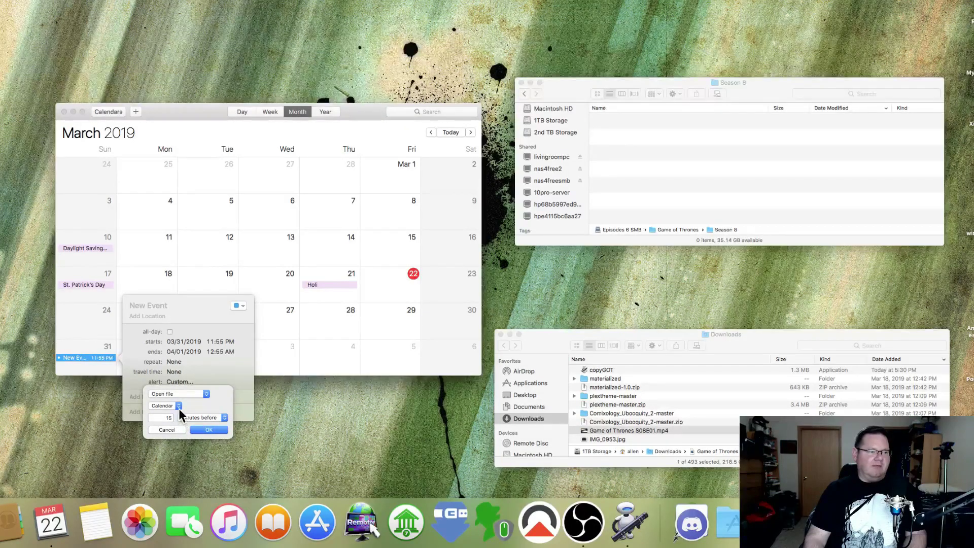
# - Choose the copyGOT application from the Downloads folder as the file the event's alert opens
pyautogui.click(178, 407)
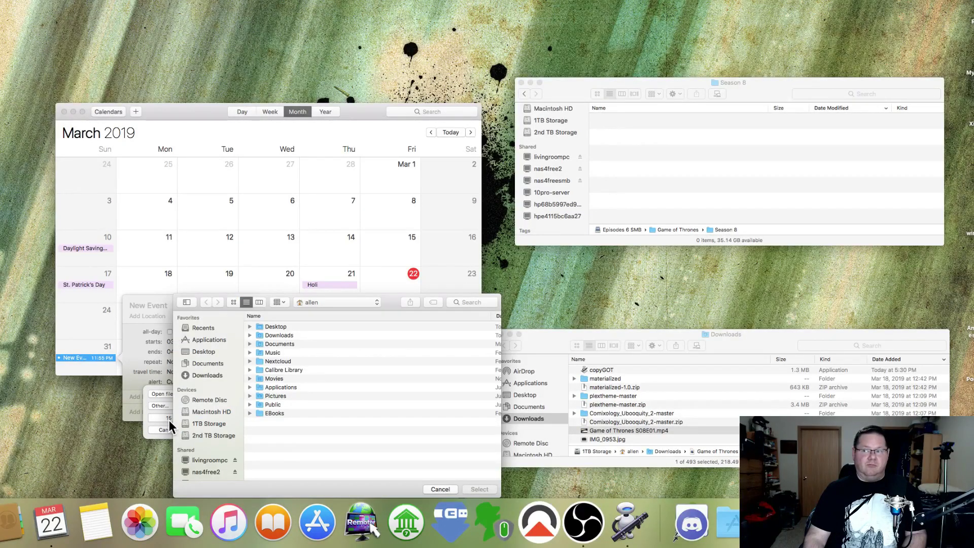
pyautogui.click(211, 375)
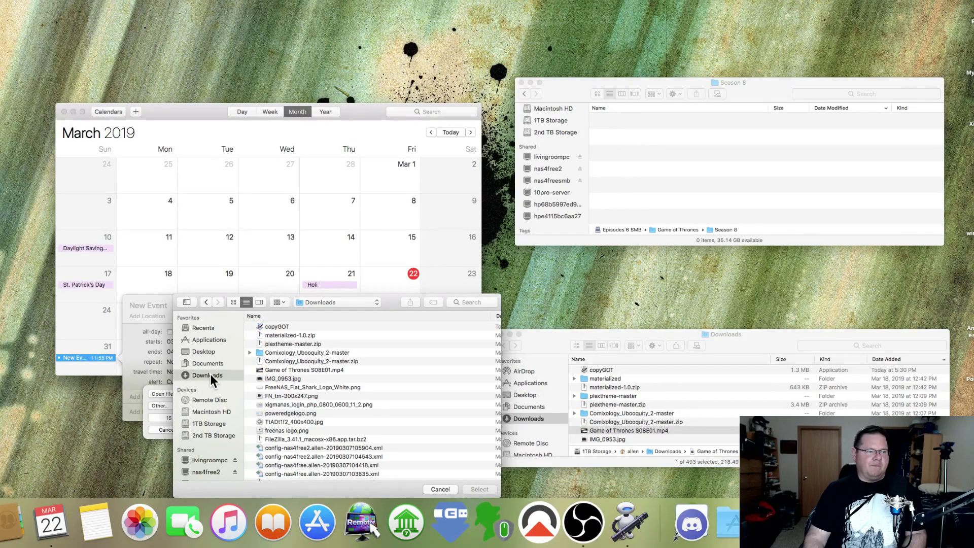
pyautogui.click(282, 327)
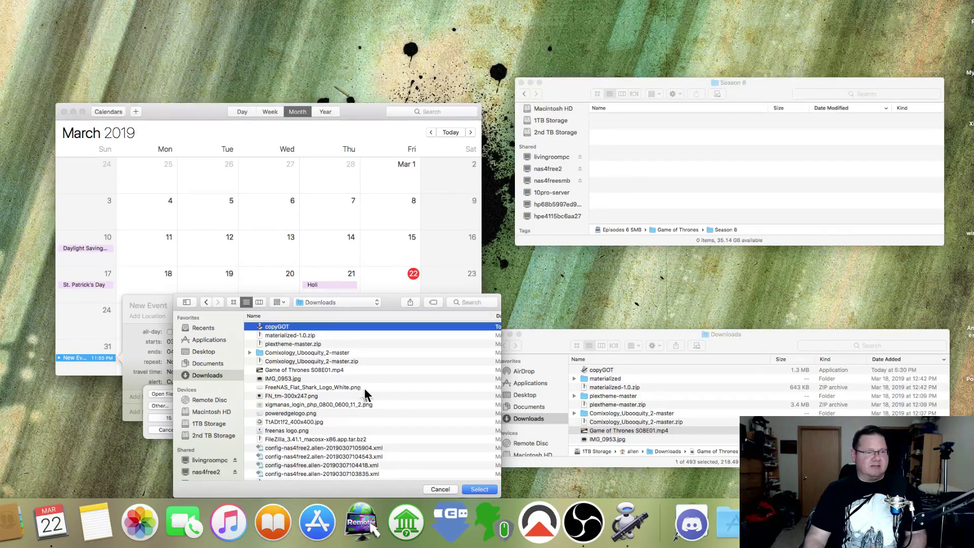
pyautogui.click(480, 489)
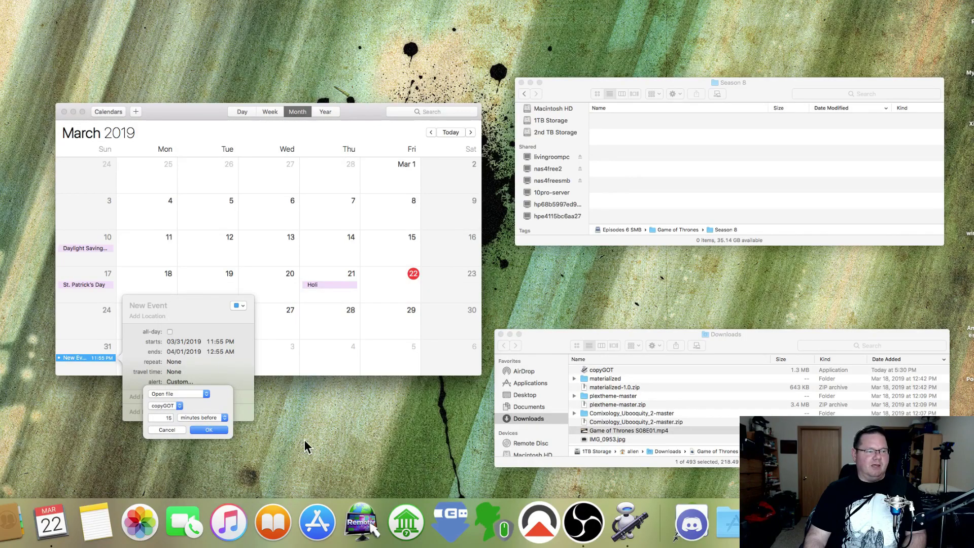
# - Set the alert's lead time to 0 minutes so it runs at time of event, and apply the custom alert
pyautogui.click(169, 417)
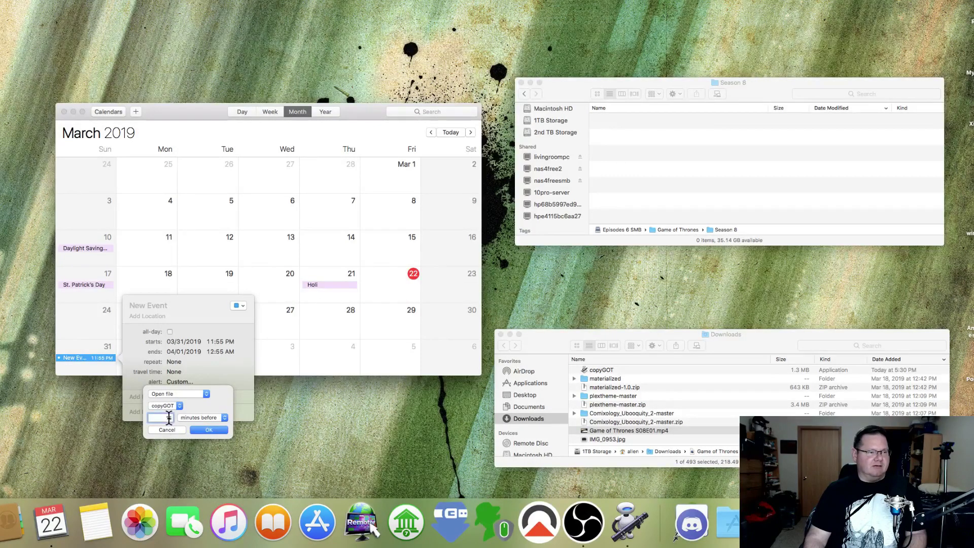
pyautogui.press('BackSpace')
pyautogui.press('BackSpace')
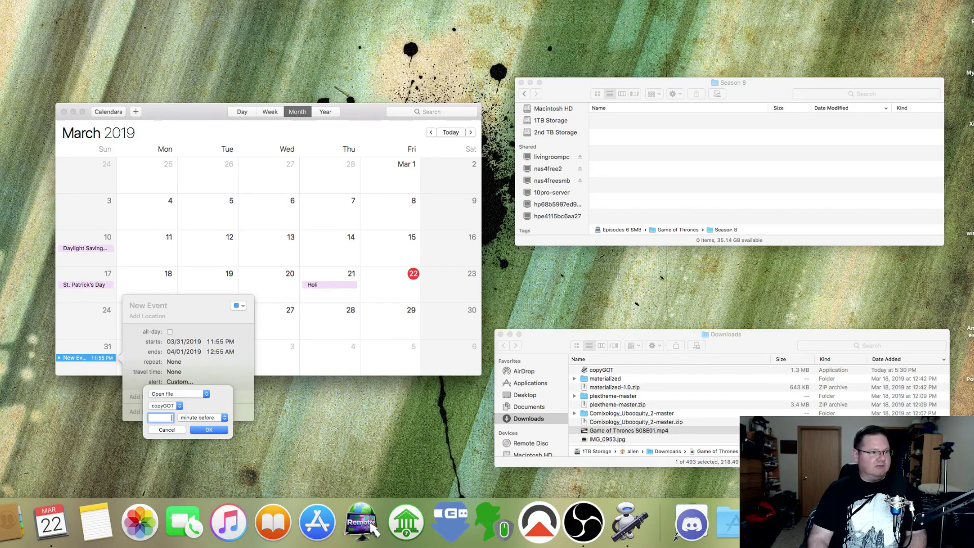
pyautogui.write('0')
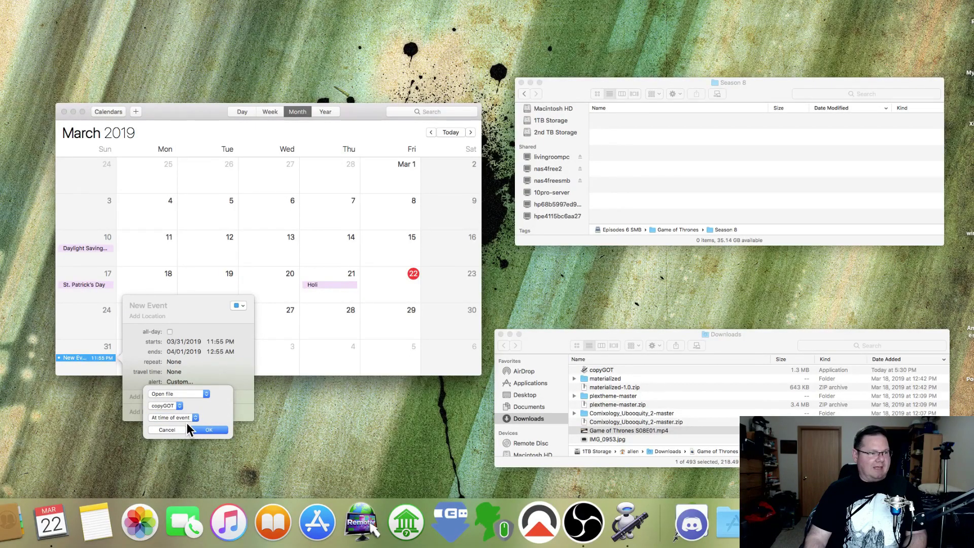
pyautogui.click(206, 429)
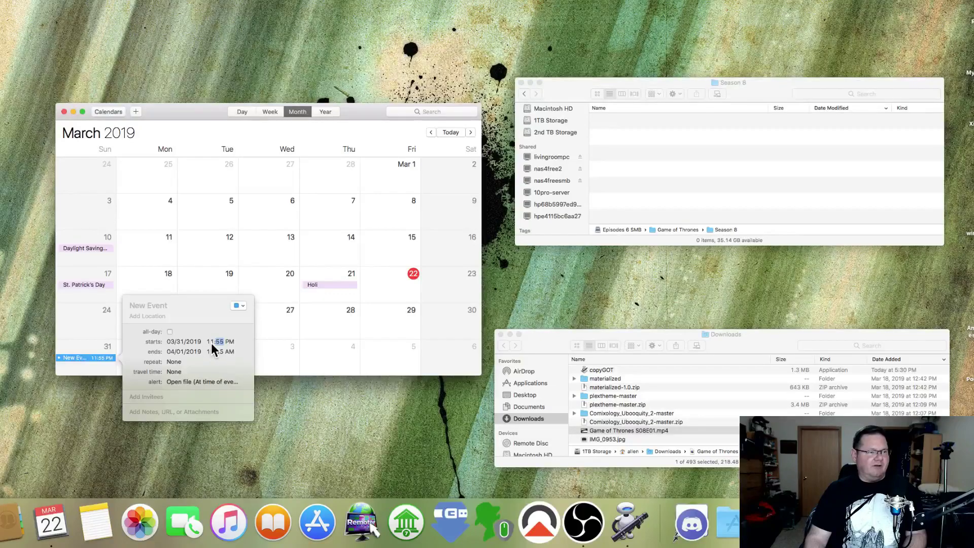
# - Close the March 31 event's details and the video preview of Game of Thrones S08E01.mp4
pyautogui.moveTo(202, 384)
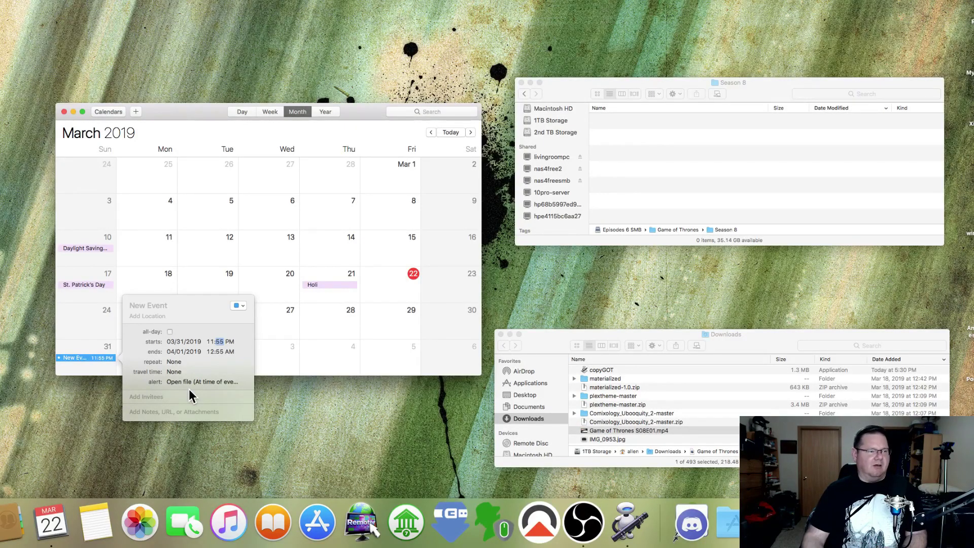
pyautogui.click(286, 393)
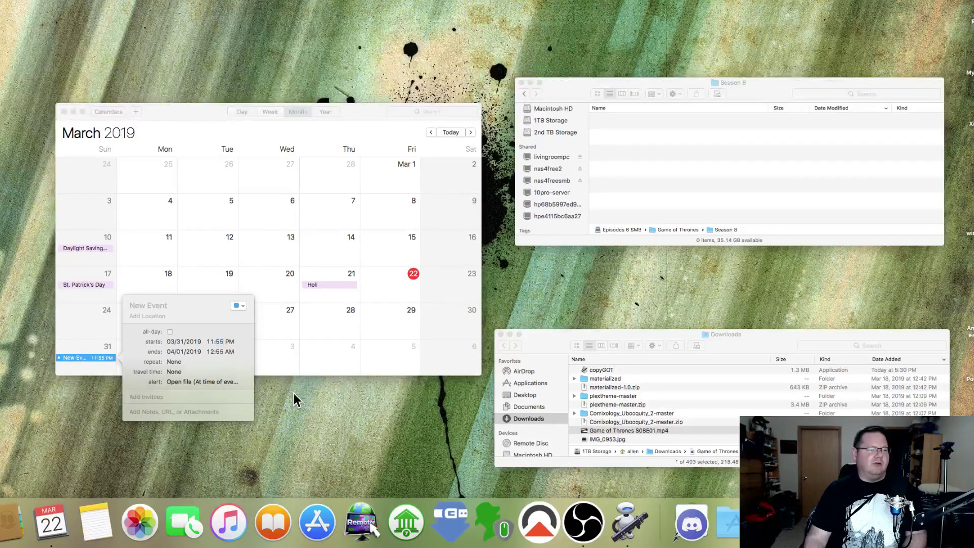
pyautogui.click(142, 277)
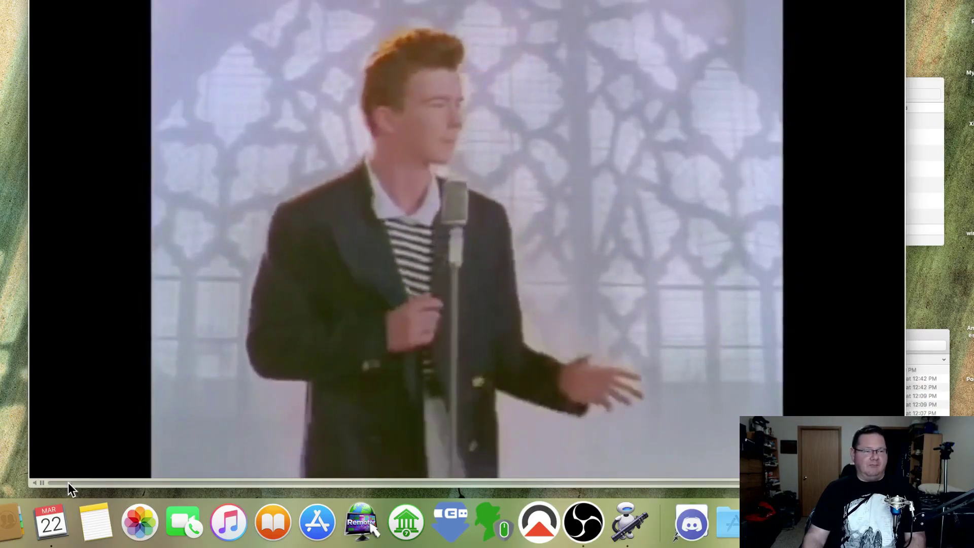
pyautogui.press('space')
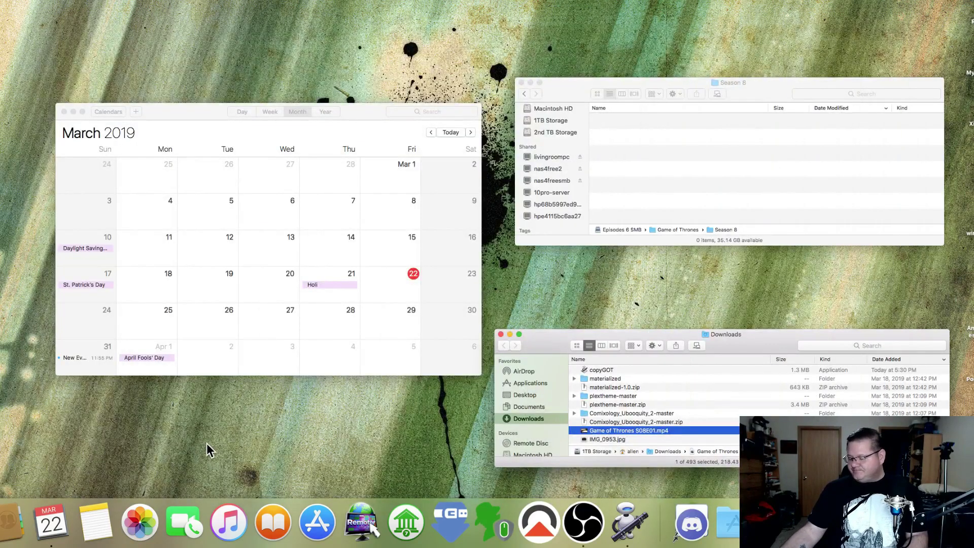